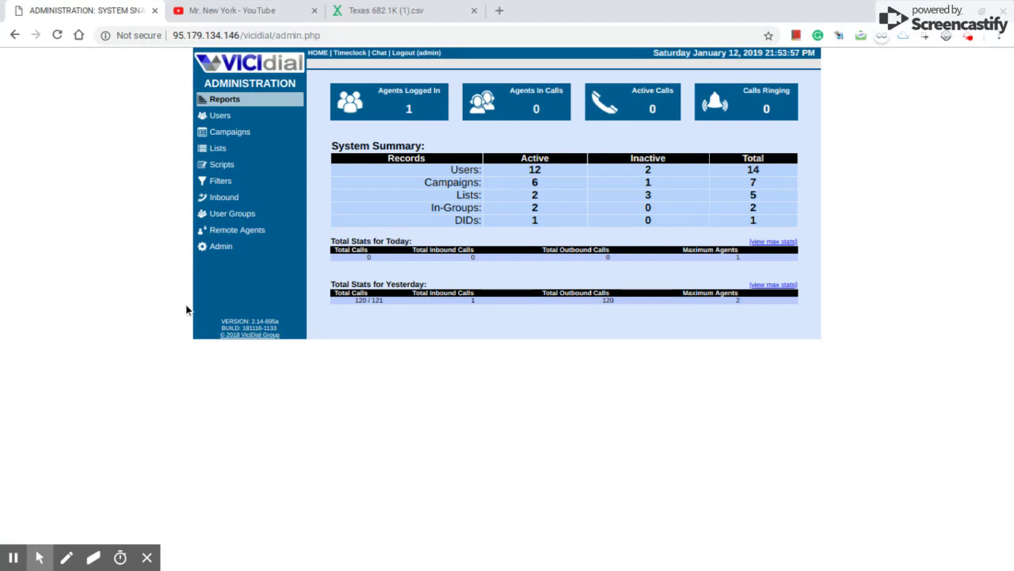
- Go to the VICIdial Lists section, then view the Texas 682 1K (1).csv spreadsheet
{"action": "left_click", "coordinate": [214, 156]}
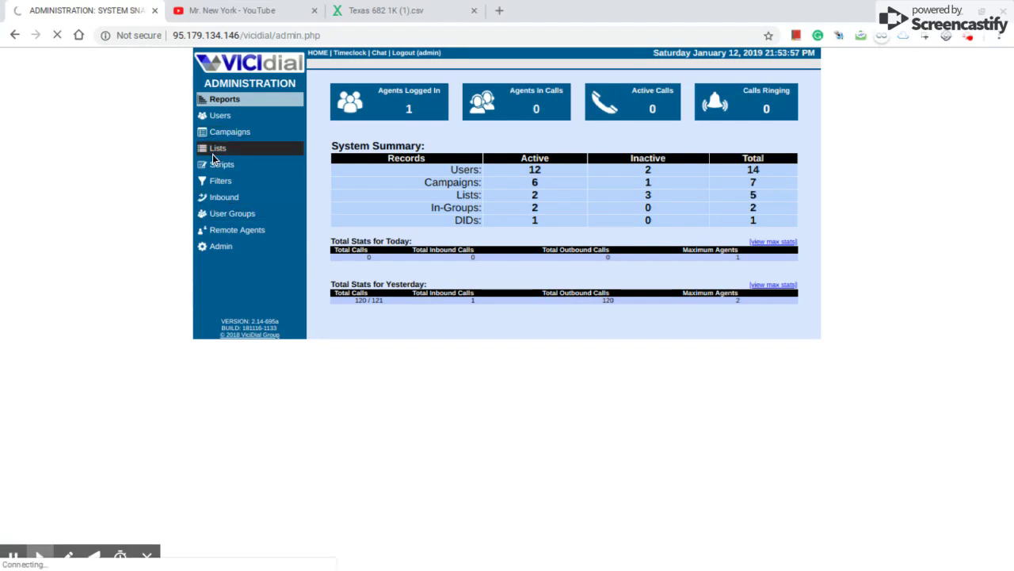
{"action": "left_click", "coordinate": [388, 11]}
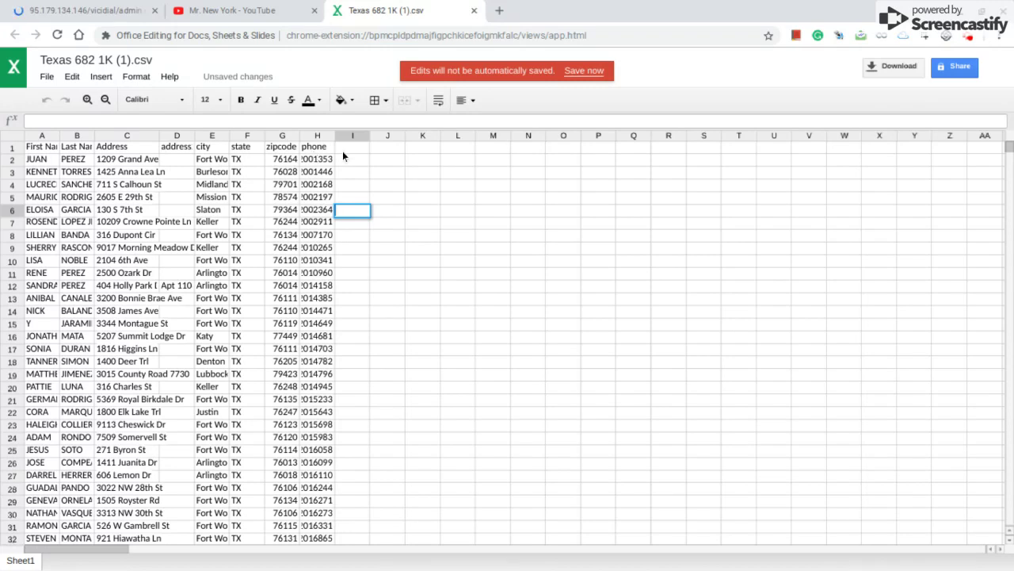
- Return from the Texas lead columns to the VICIdial Lists page
{"action": "left_click", "coordinate": [217, 11]}
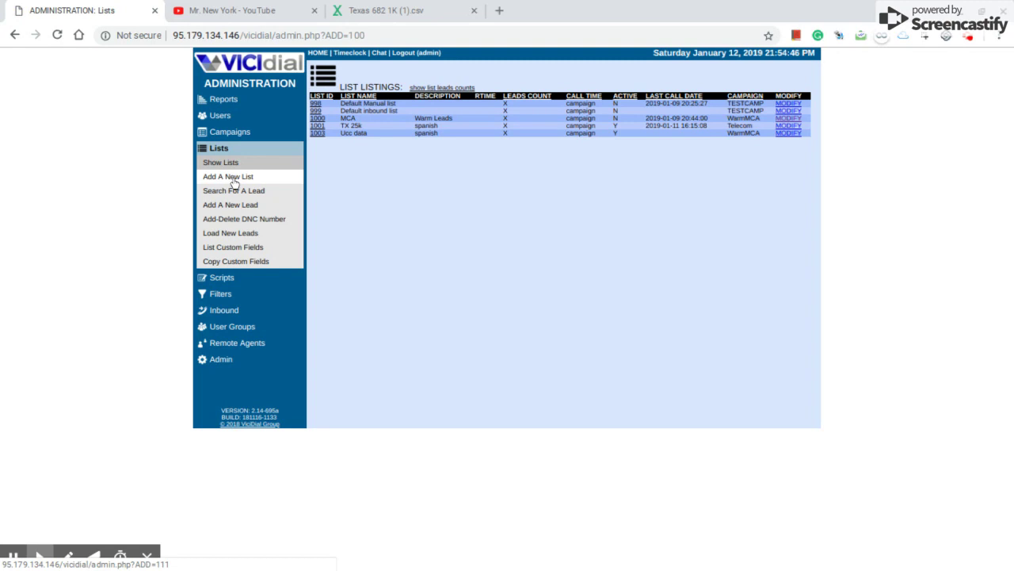
- Add list ID 1004 named 'TX 1k', description Spanish, Energy campaign, active Y
{"action": "left_click", "coordinate": [235, 179]}
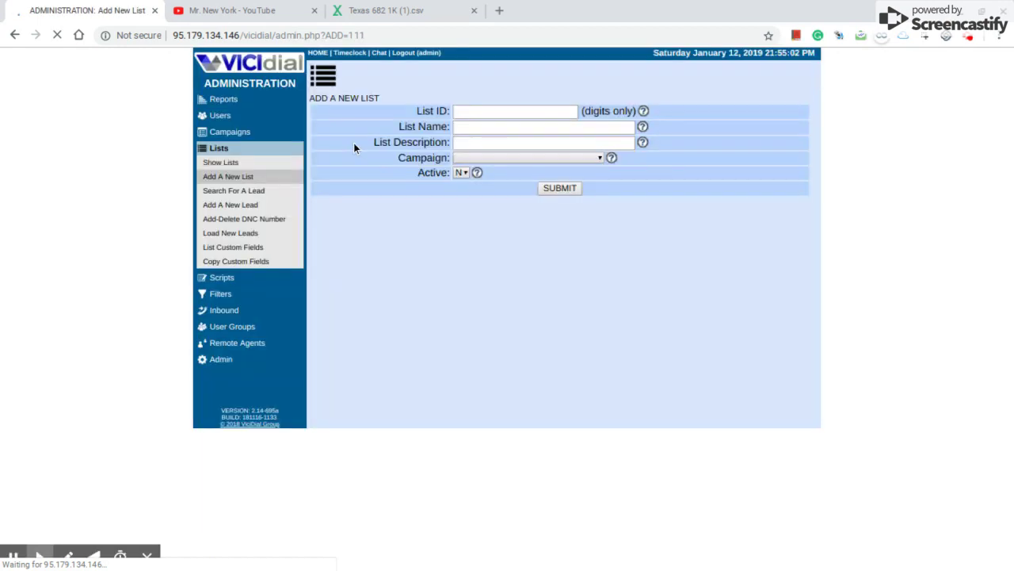
{"action": "left_click", "coordinate": [524, 113]}
{"action": "type", "text": "10"}
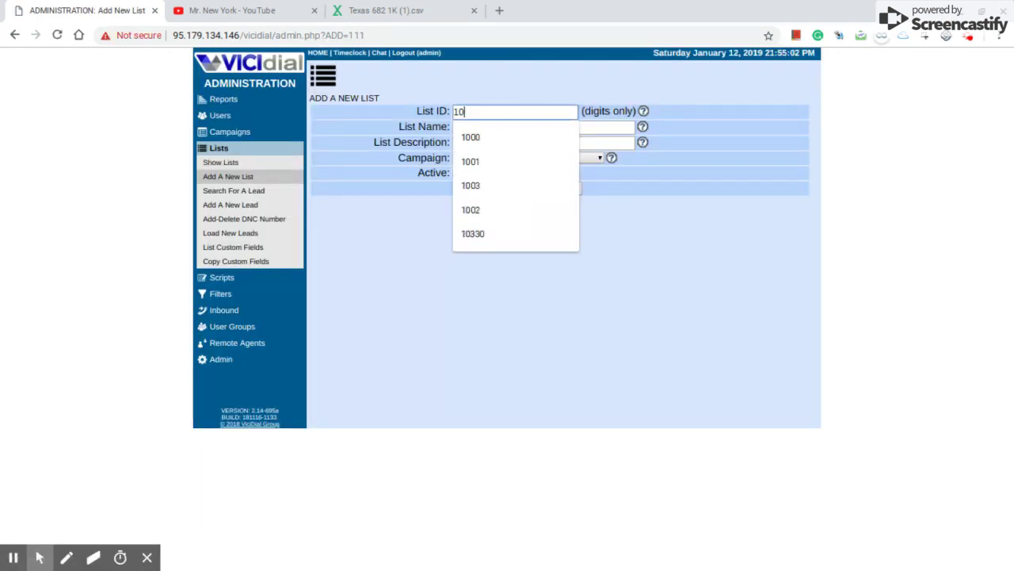
{"action": "type", "text": "04"}
{"action": "key", "text": "Tab"}
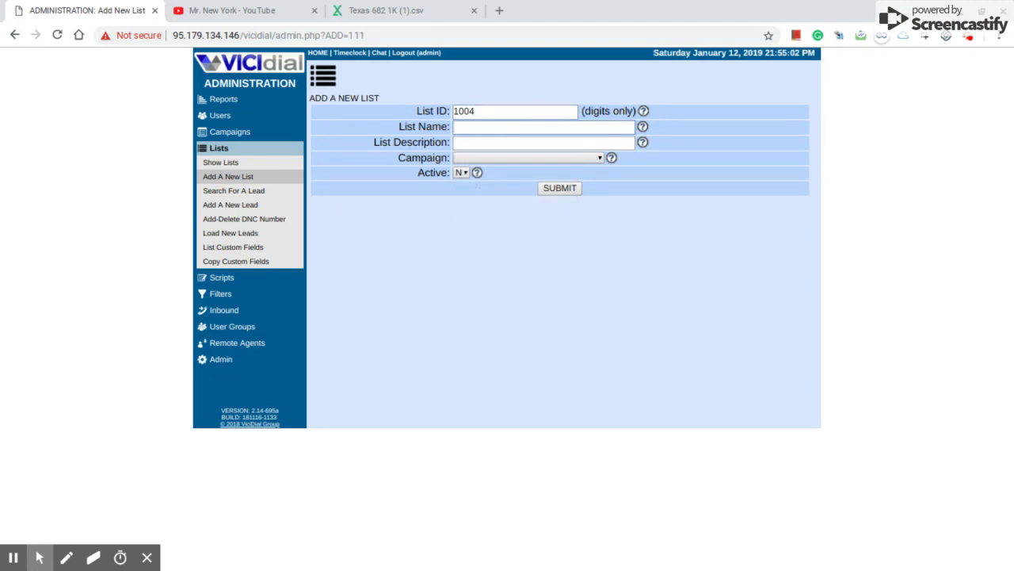
{"action": "type", "text": "T"}
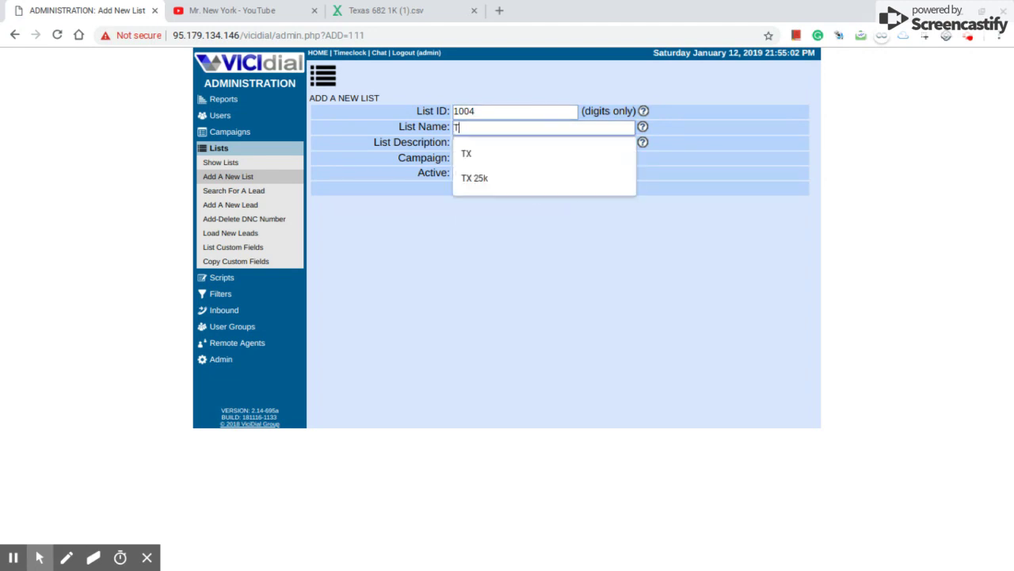
{"action": "type", "text": "X 1k"}
{"action": "key", "text": "Tab"}
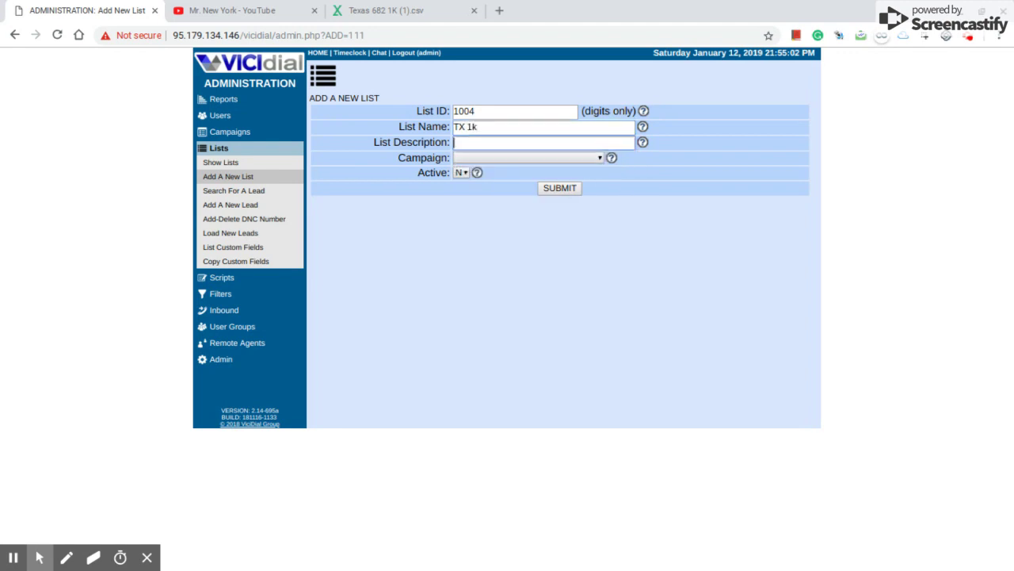
{"action": "type", "text": "Spanish"}
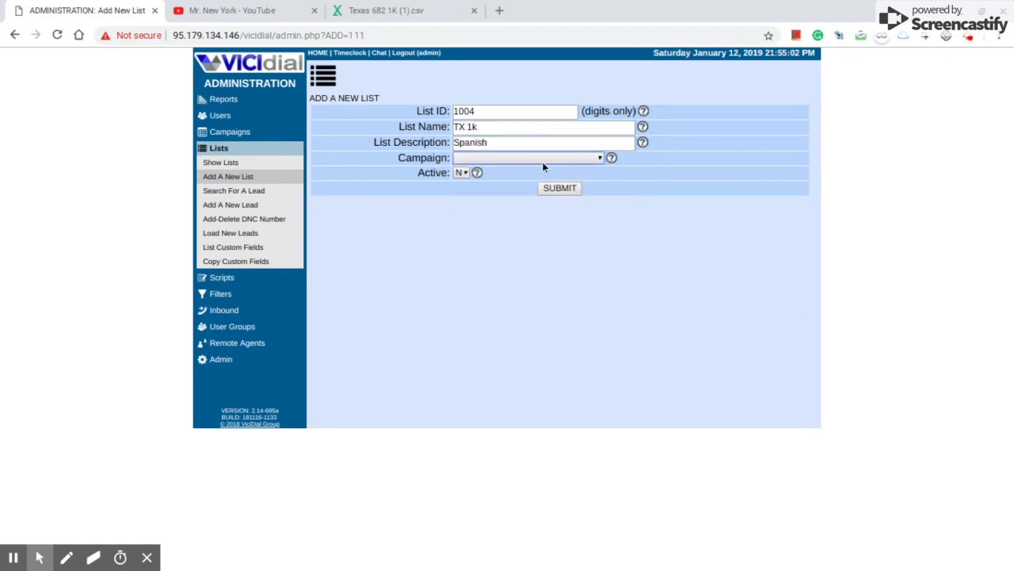
{"action": "left_click", "coordinate": [542, 161]}
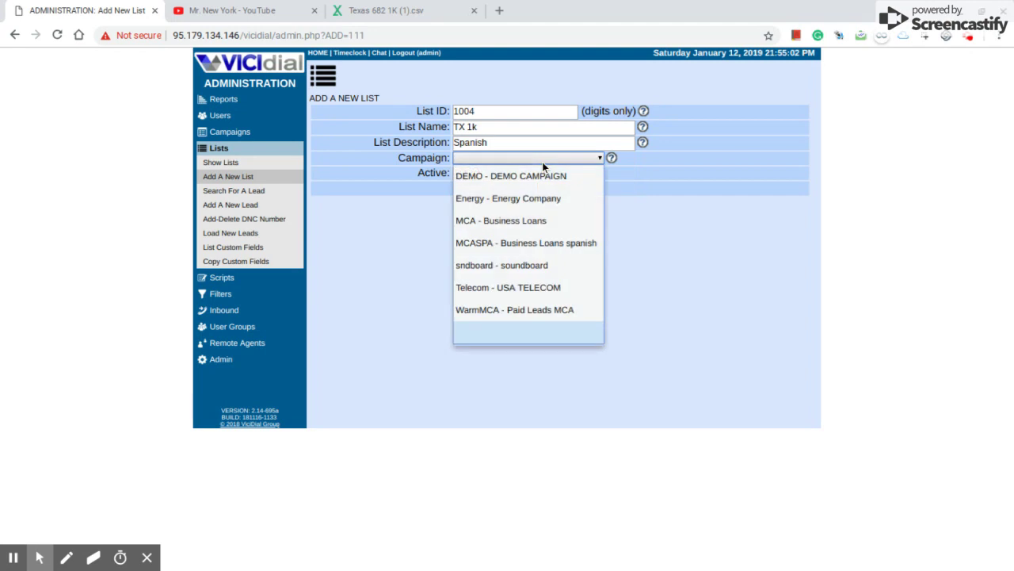
{"action": "left_click", "coordinate": [478, 198]}
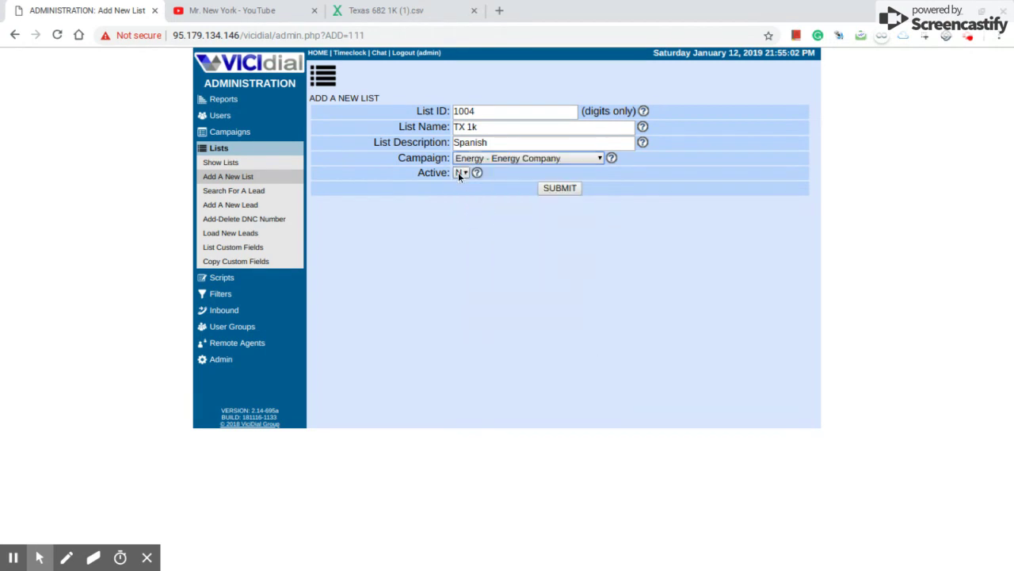
{"action": "left_click", "coordinate": [458, 172]}
{"action": "left_click", "coordinate": [461, 192]}
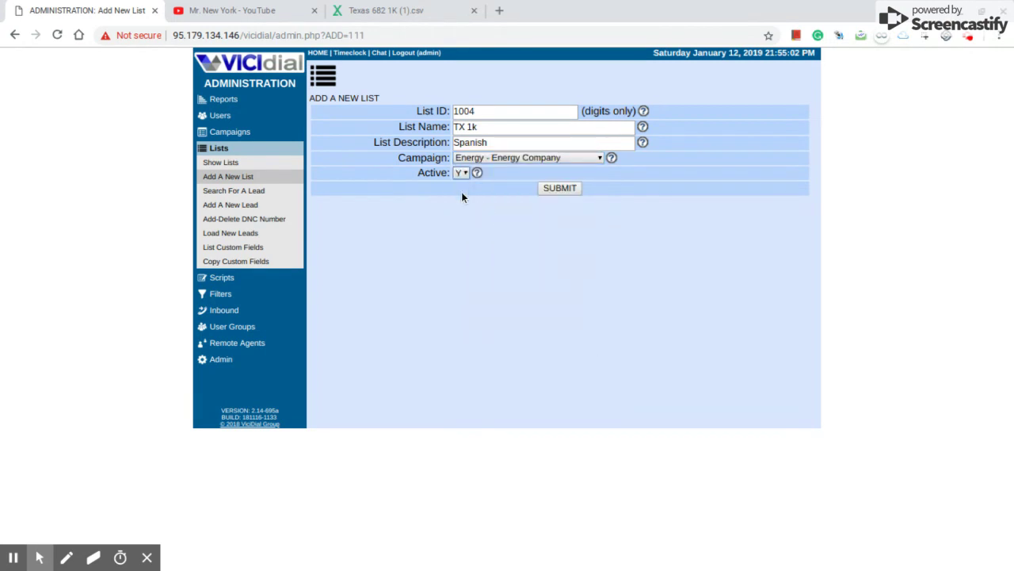
{"action": "left_click", "coordinate": [565, 189]}
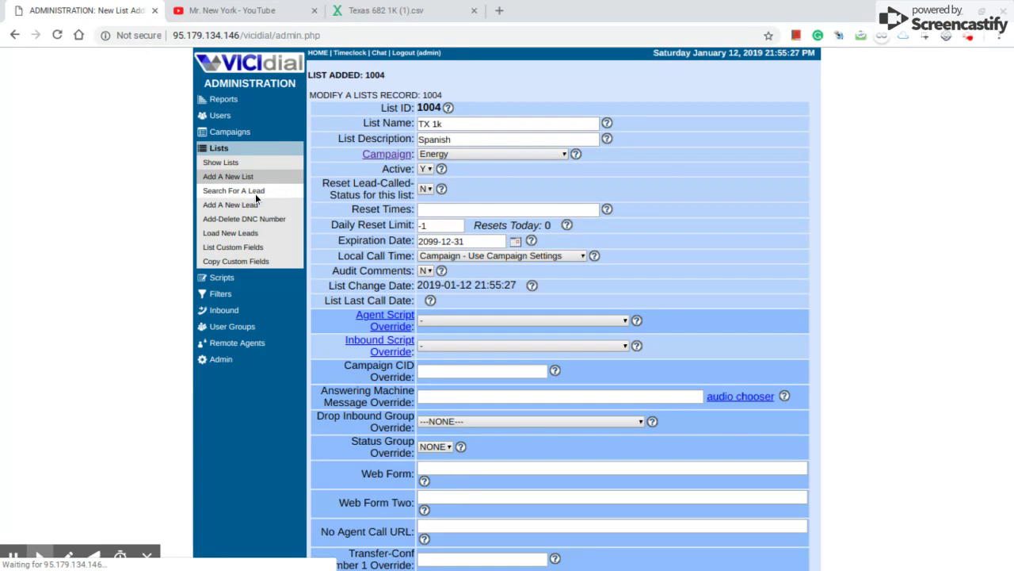
- Open the Load New Leads page from the Lists menu
{"action": "left_click", "coordinate": [221, 241]}
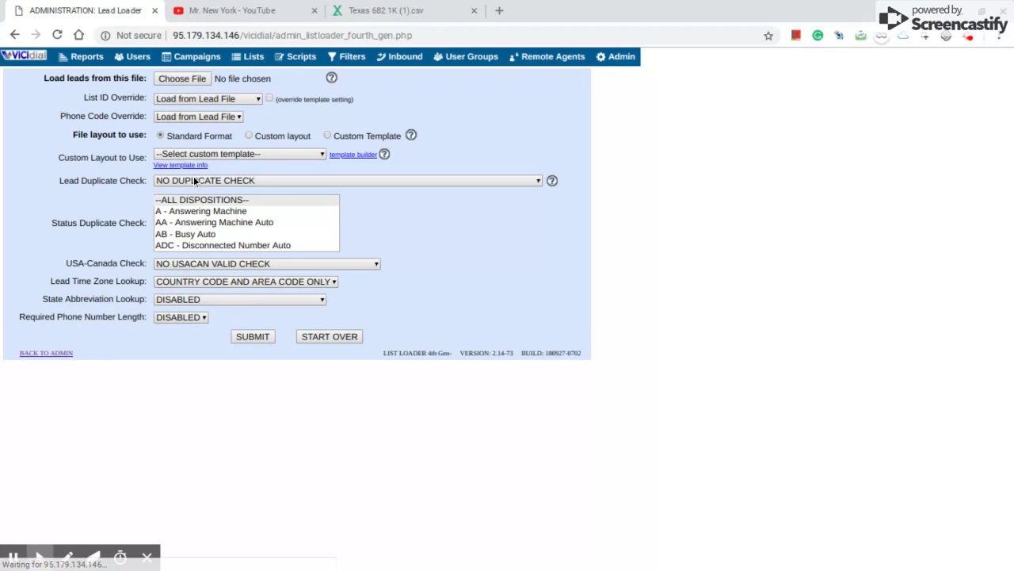
- Choose Texas 682 1K (1).csv from the Downloads data folder as the lead file
{"action": "left_click", "coordinate": [184, 80]}
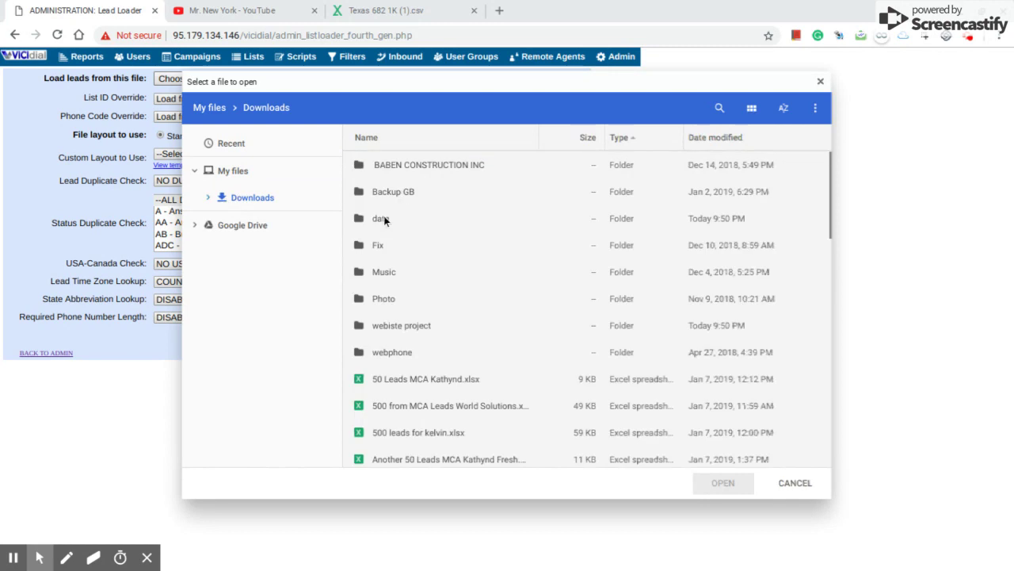
{"action": "double_click", "coordinate": [377, 222]}
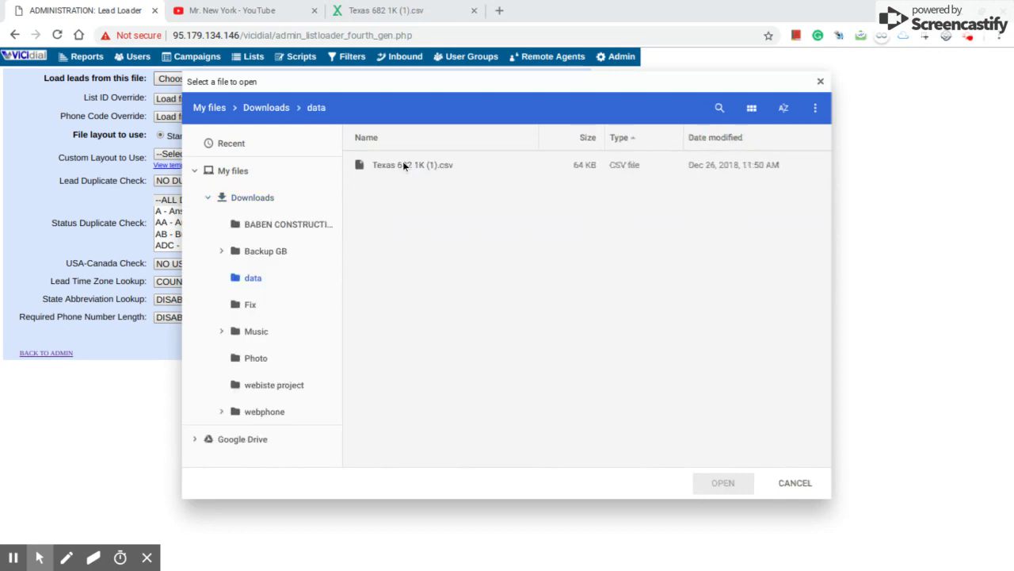
{"action": "double_click", "coordinate": [404, 168]}
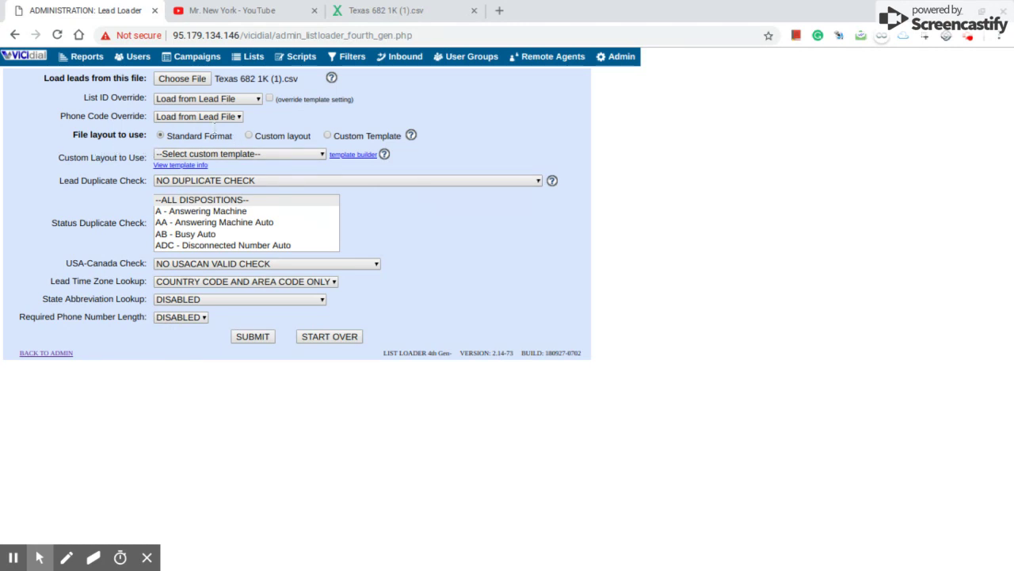
- Upload the file using a custom layout with List ID Override 1004 - TX 1k
{"action": "left_click", "coordinate": [250, 133]}
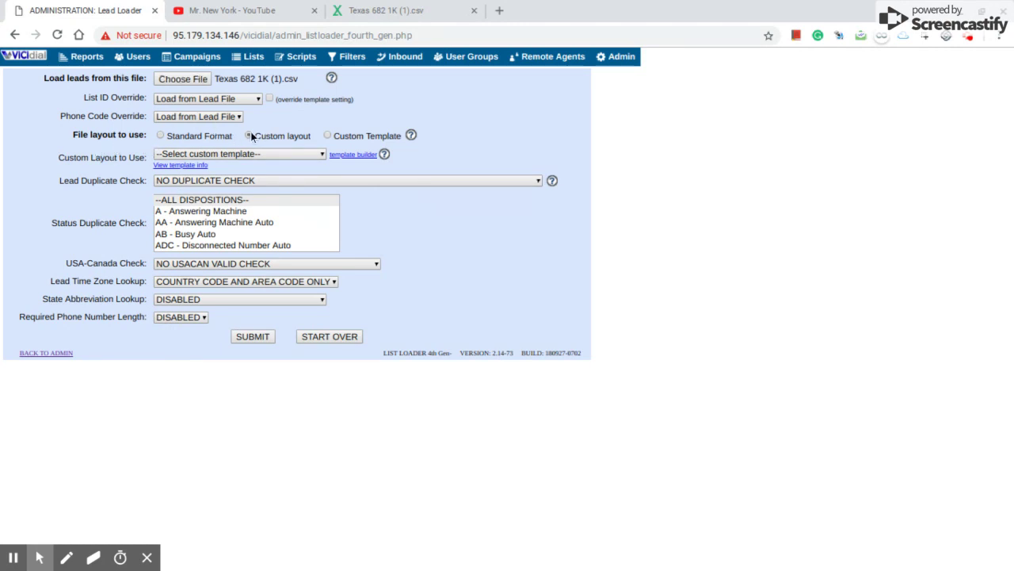
{"action": "left_click", "coordinate": [225, 98]}
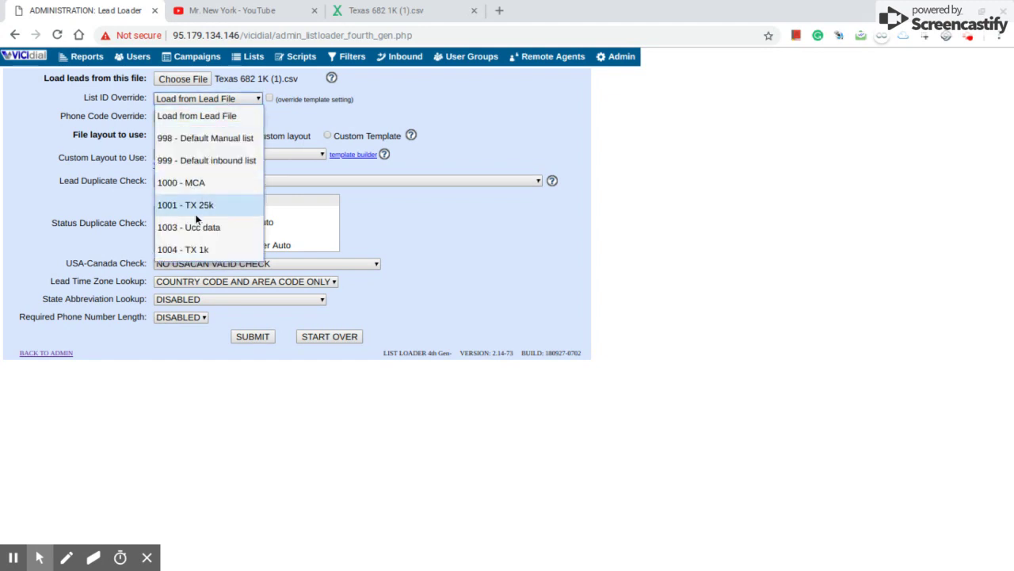
{"action": "left_click", "coordinate": [166, 251]}
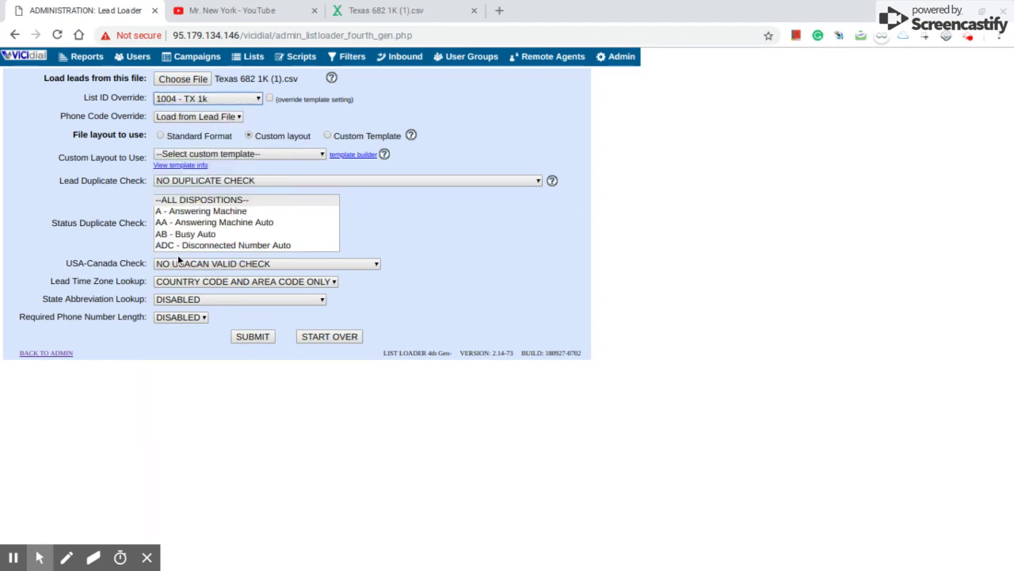
{"action": "left_click", "coordinate": [255, 339]}
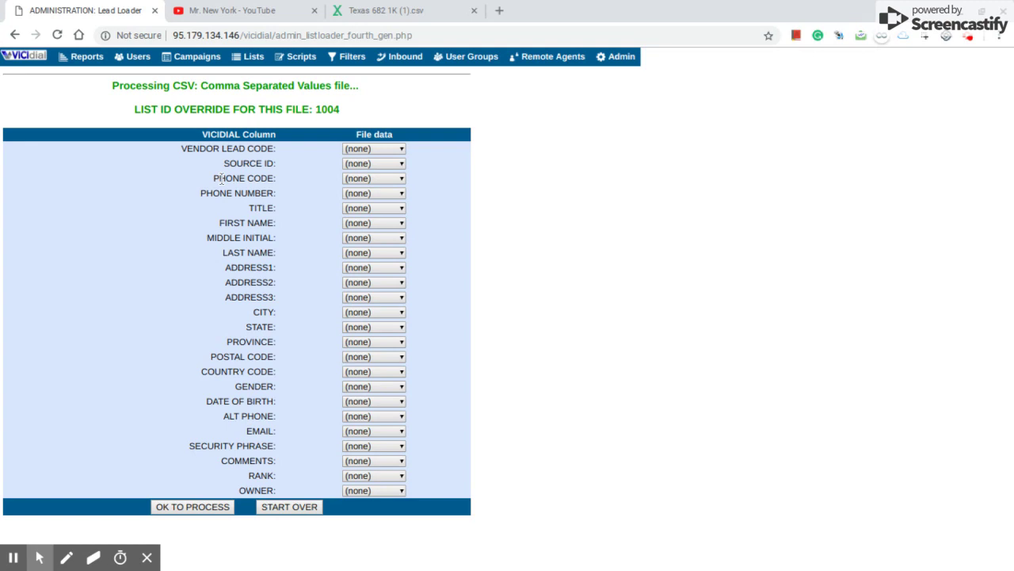
- Map the phone, First Name, Last Name and Address columns to their lead fields
{"action": "left_click", "coordinate": [397, 194]}
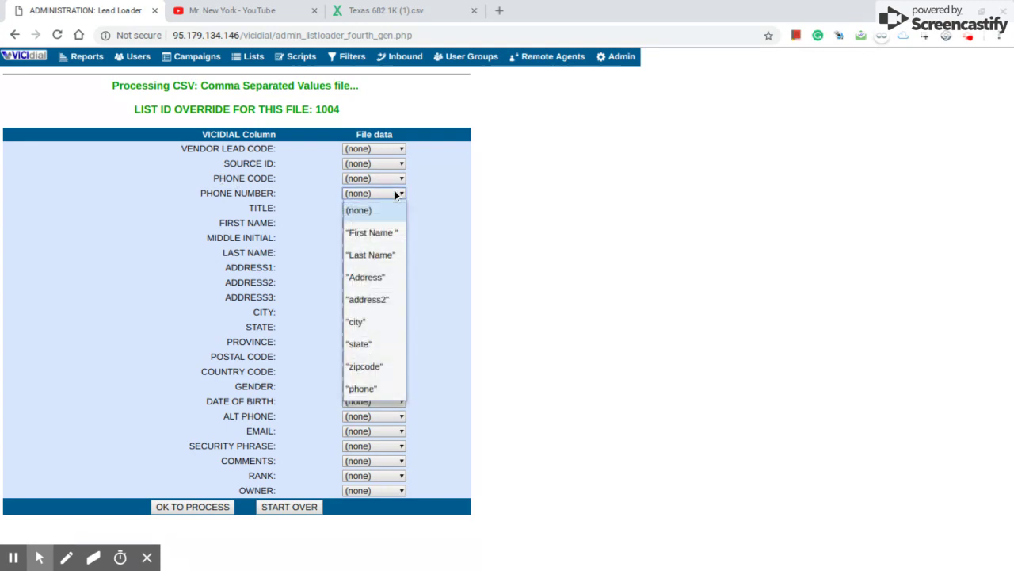
{"action": "left_click", "coordinate": [361, 388]}
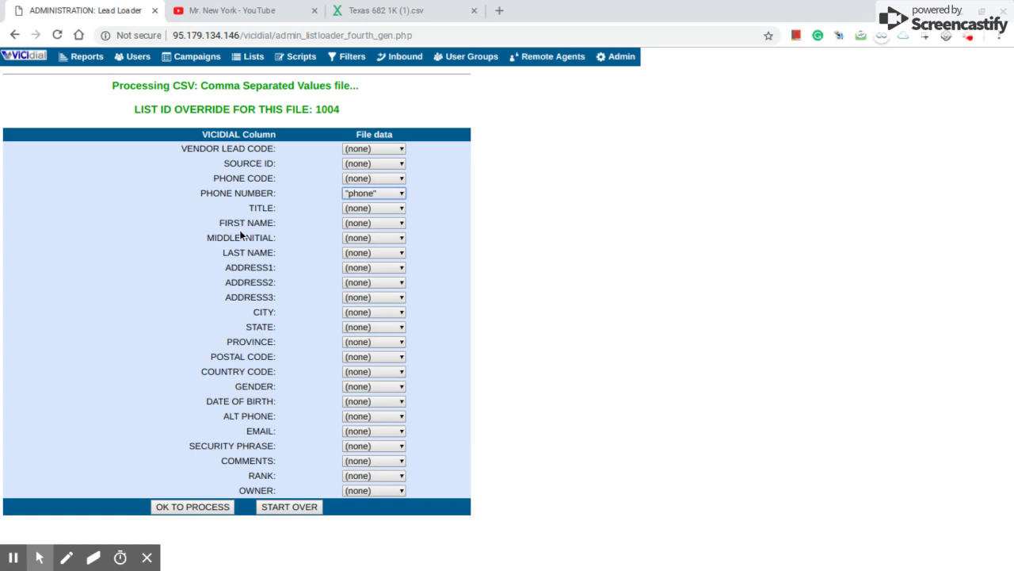
{"action": "left_click", "coordinate": [403, 223]}
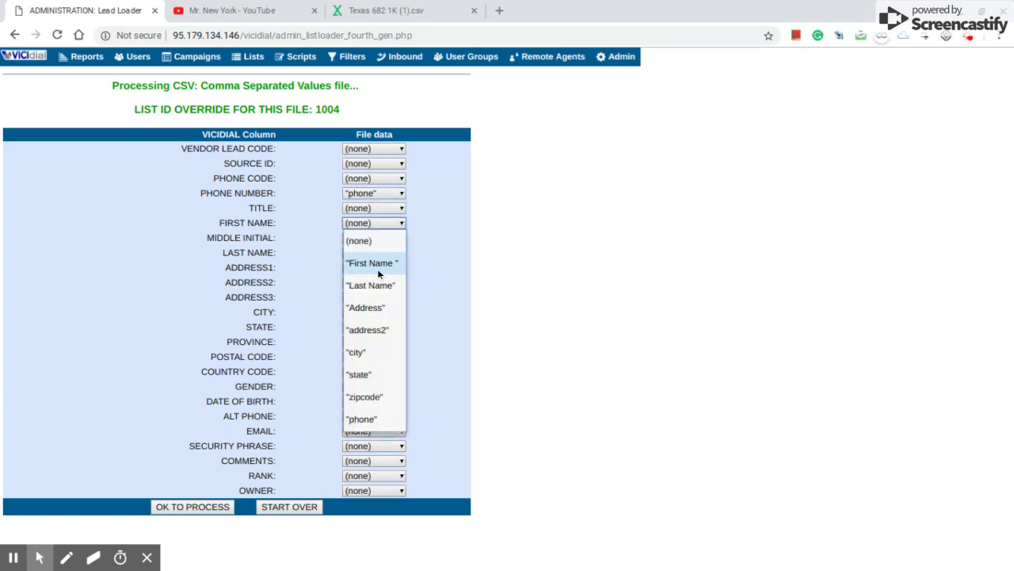
{"action": "left_click", "coordinate": [377, 267]}
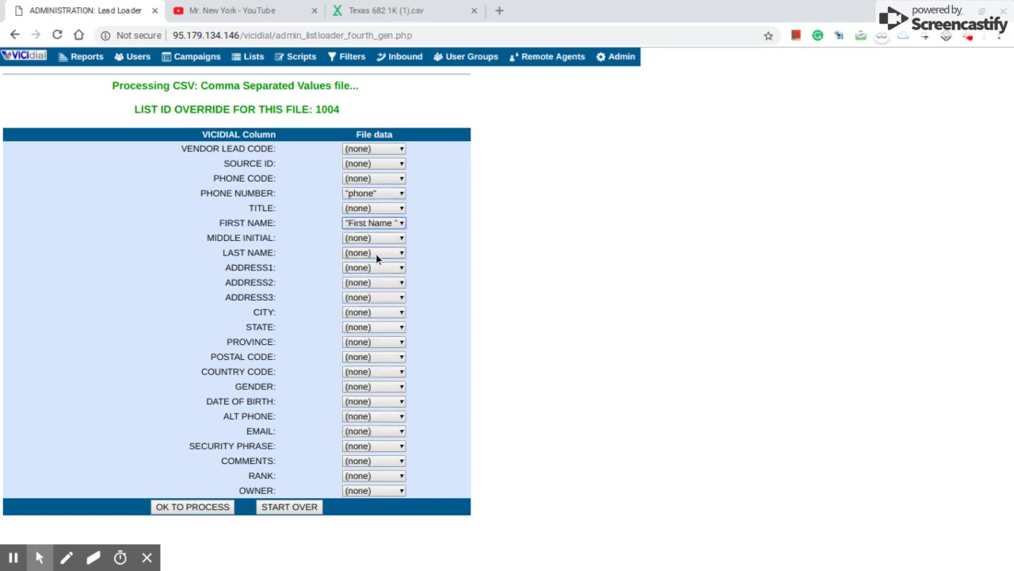
{"action": "left_click", "coordinate": [376, 252]}
{"action": "left_click", "coordinate": [377, 317]}
{"action": "left_click", "coordinate": [376, 271]}
{"action": "left_click", "coordinate": [372, 348]}
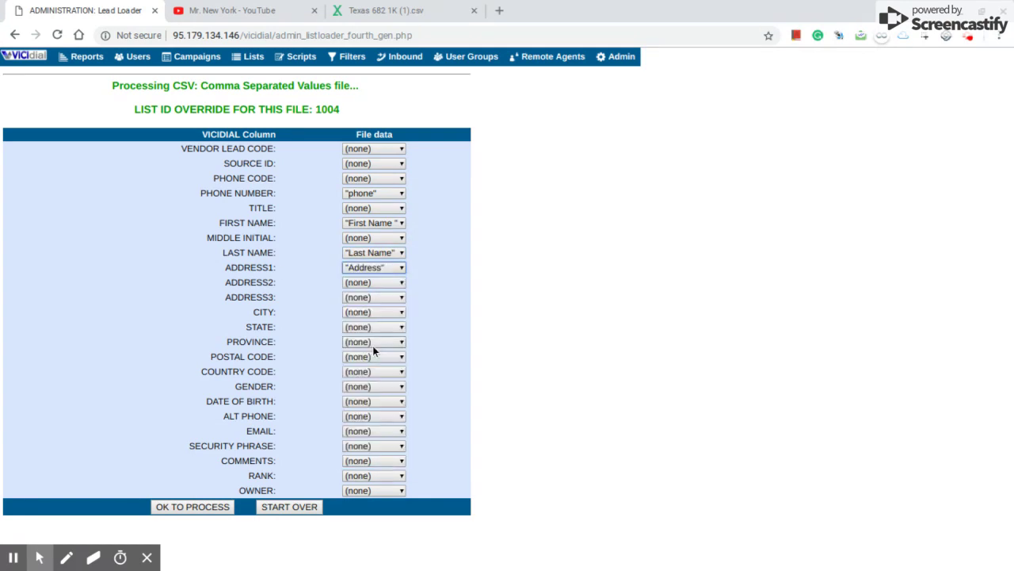
- Map the address2, city, state and zipcode columns, then process the leads
{"action": "left_click", "coordinate": [396, 283]}
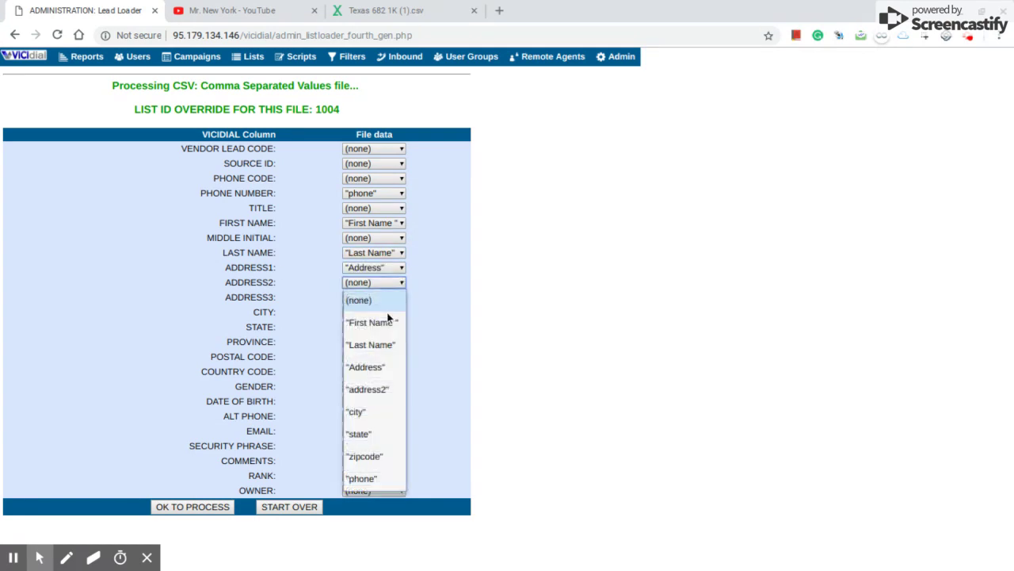
{"action": "left_click", "coordinate": [379, 380]}
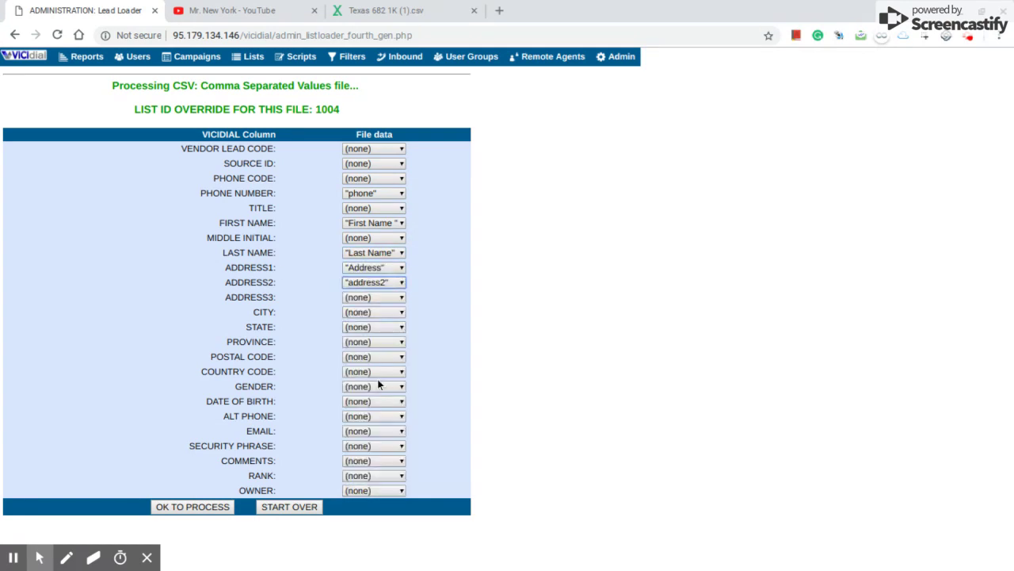
{"action": "left_click", "coordinate": [362, 312]}
{"action": "left_click", "coordinate": [379, 440]}
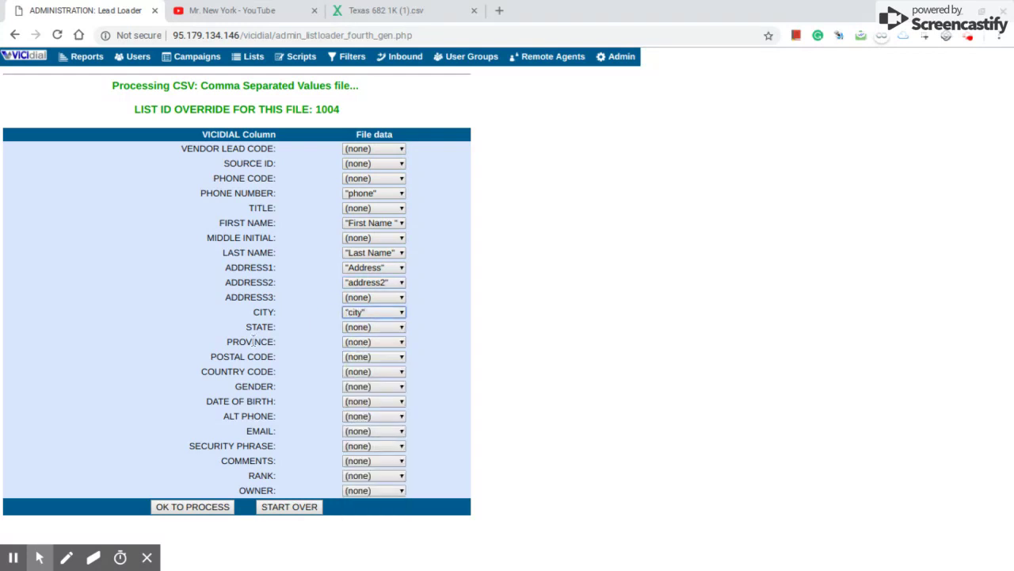
{"action": "left_click", "coordinate": [361, 327]}
{"action": "left_click", "coordinate": [371, 478]}
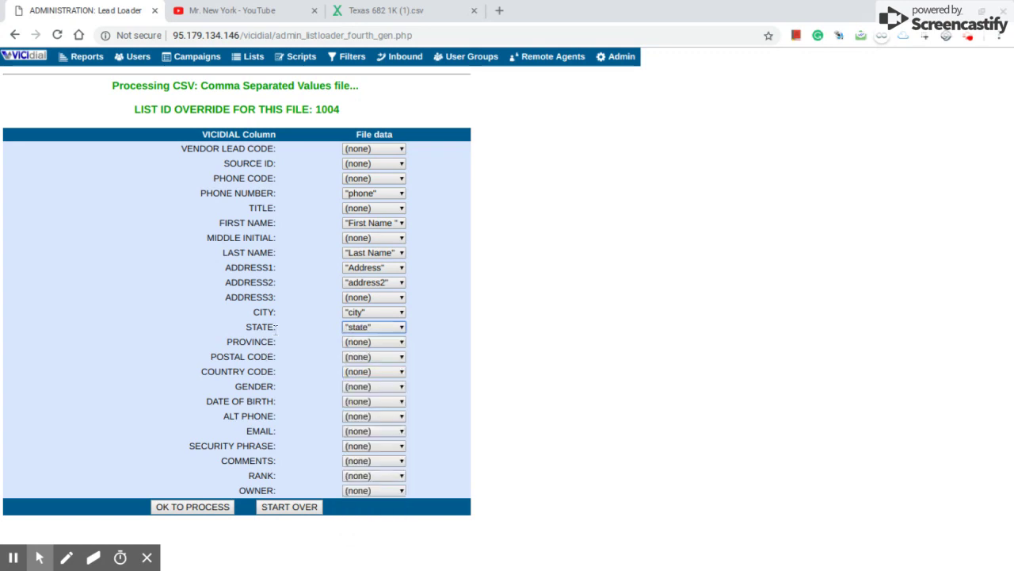
{"action": "left_click", "coordinate": [354, 358]}
{"action": "left_click", "coordinate": [362, 531]}
{"action": "left_click", "coordinate": [193, 507]}
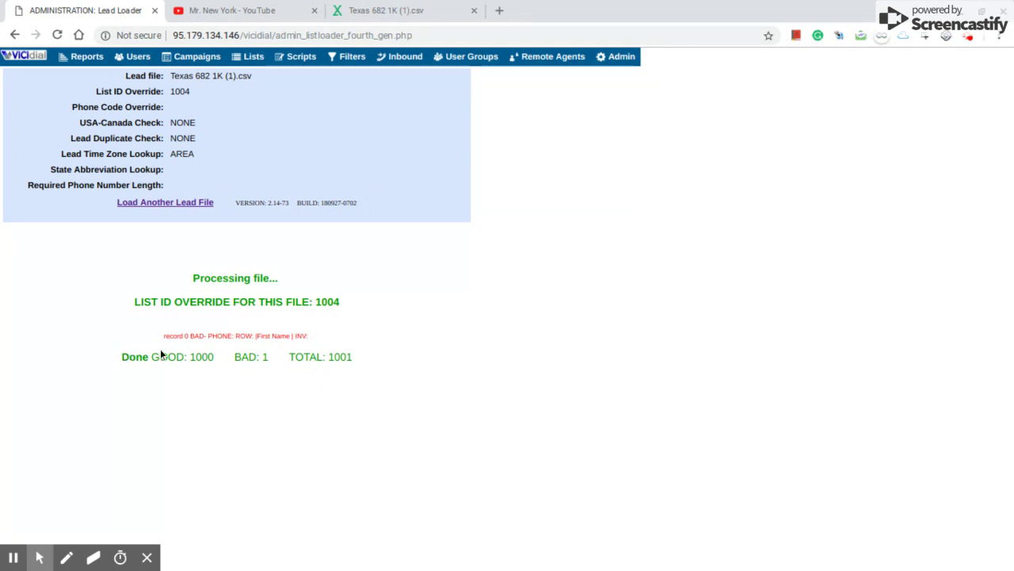
- Review the import result of 1000 good, 1 bad, 1001 total, then return to Lists
{"action": "left_click_drag", "start_coordinate": [222, 356], "coordinate": [281, 370]}
{"action": "left_click", "coordinate": [280, 370]}
{"action": "left_click", "coordinate": [41, 60]}
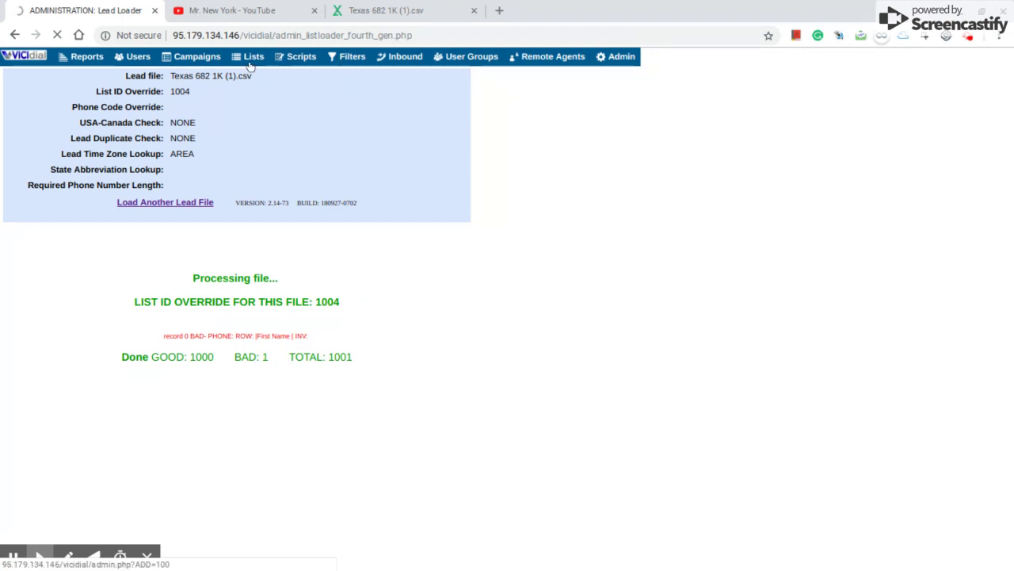
{"action": "left_click", "coordinate": [250, 61]}
- Dismiss the browser menu and open list 1004 TX 1k from the lists overview
{"action": "left_click", "coordinate": [996, 35]}
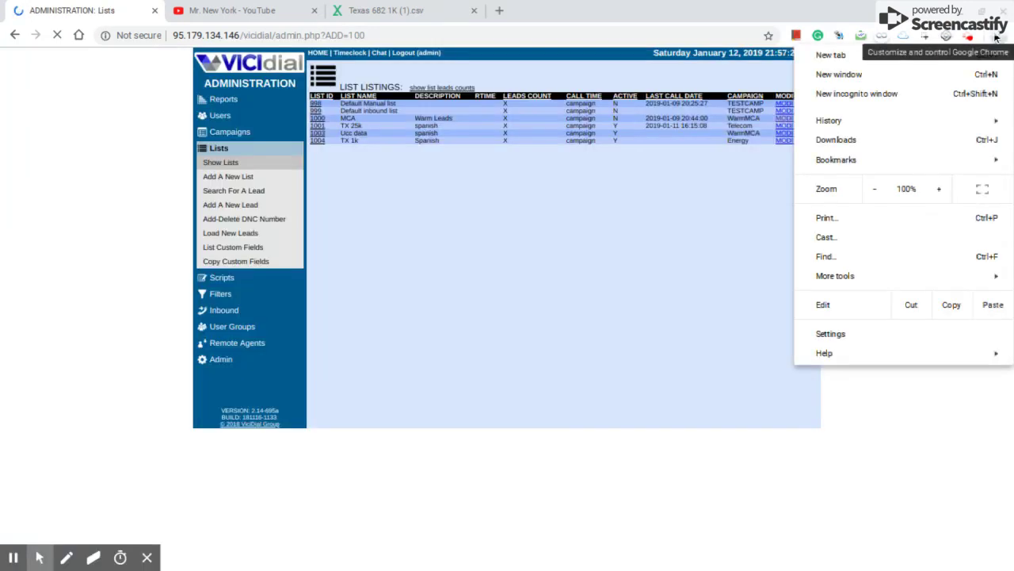
{"action": "left_click", "coordinate": [996, 36]}
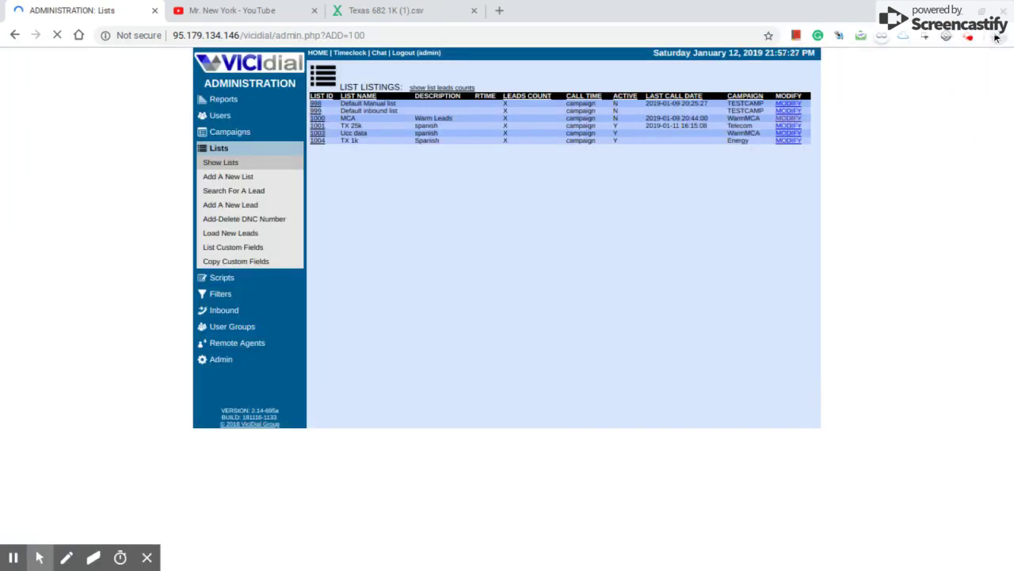
{"action": "left_click", "coordinate": [317, 141]}
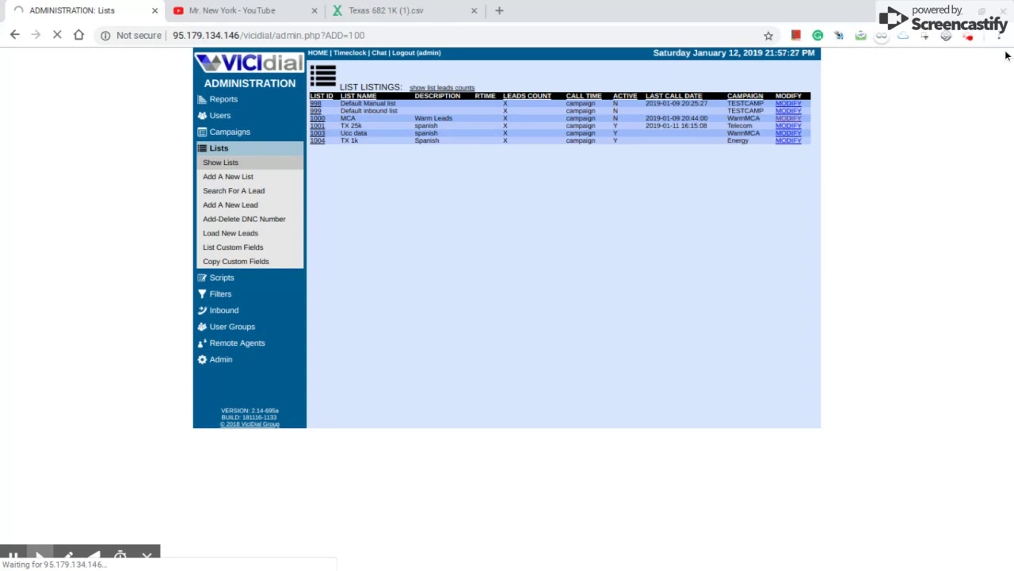